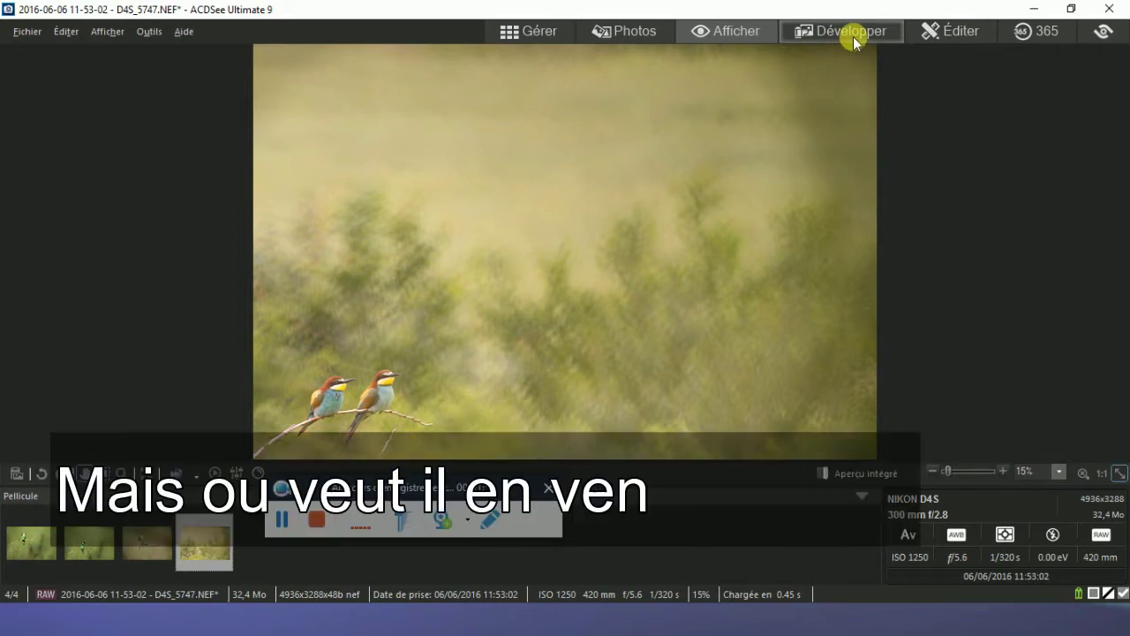
Switch the RAW photo to Développer mode and show its Géométrie correction tools.
left_click(853, 37)
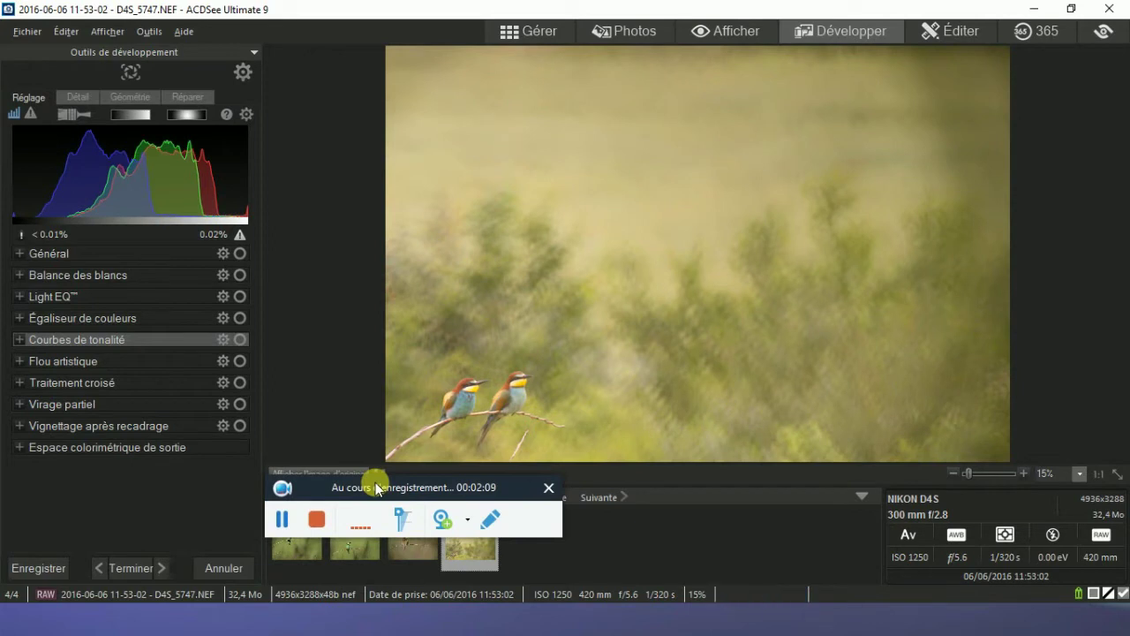
left_click(128, 96)
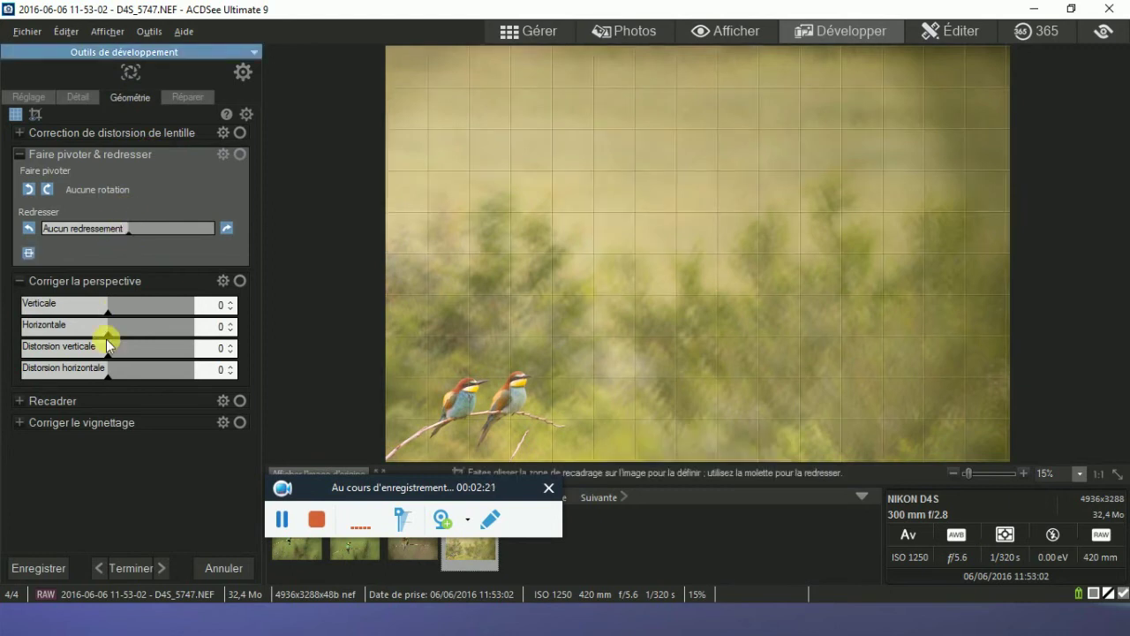
Frame the two bee-eaters on the branch with a free-proportion crop box, about 1989 × 1140 pixels.
left_click(19, 281)
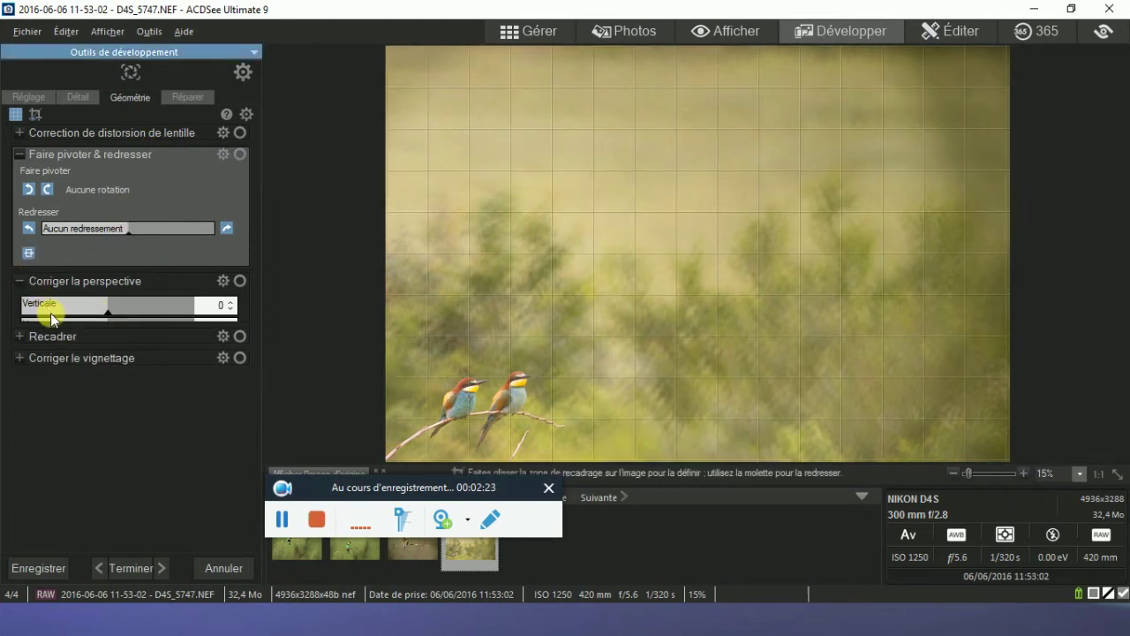
left_click(20, 302)
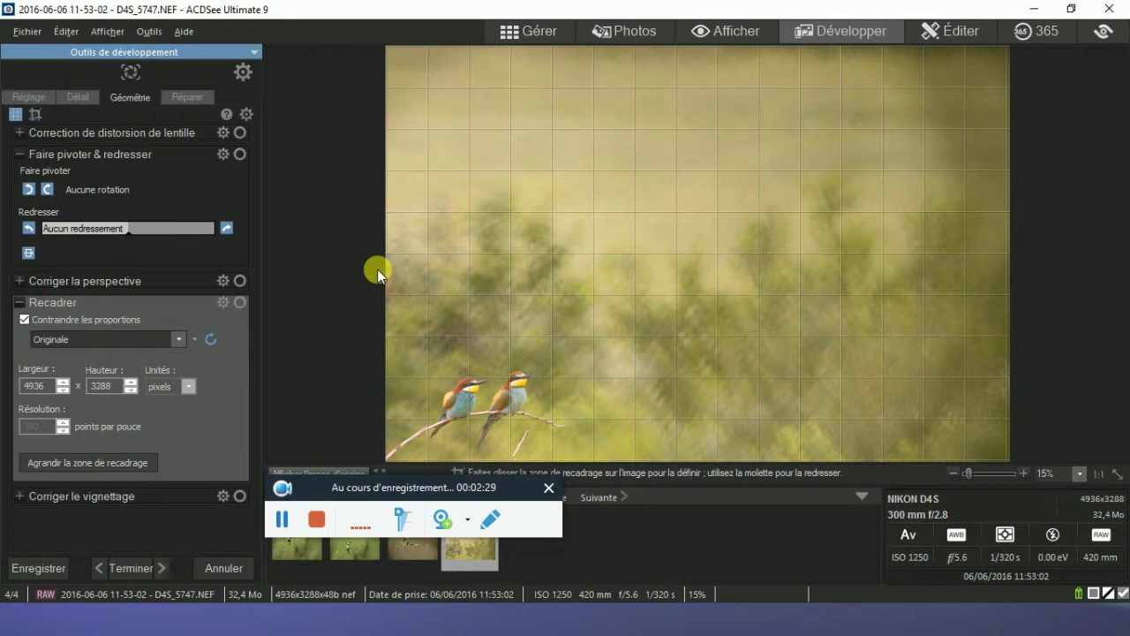
mouse_move(388, 267)
left_mouse_down()
mouse_move(610, 425)
mouse_move(686, 503)
left_mouse_up()
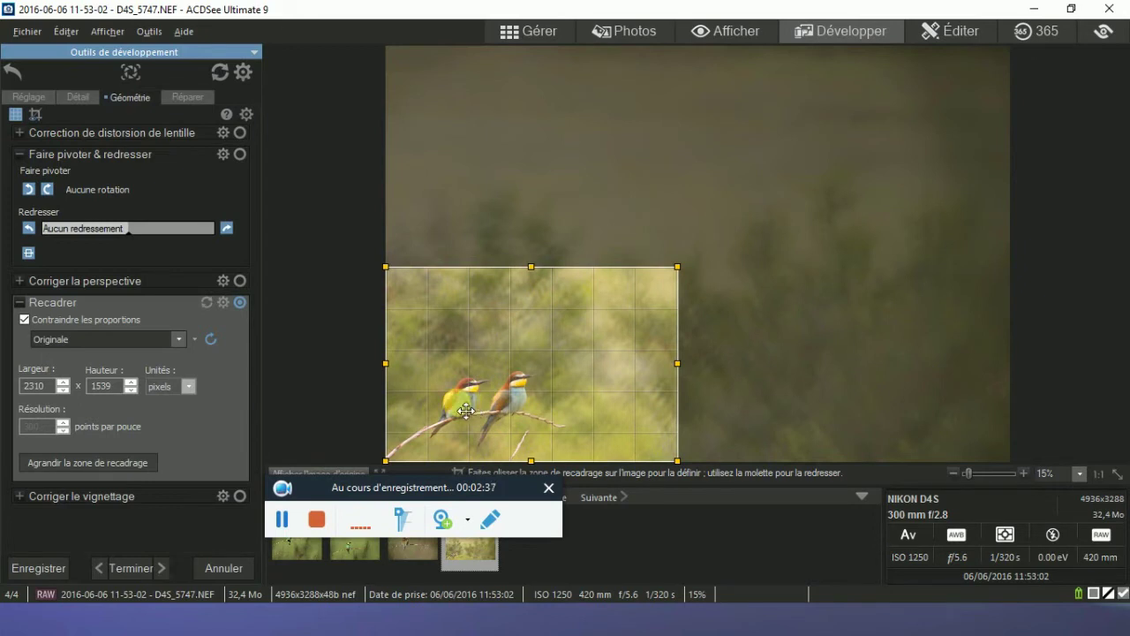
left_click(24, 320)
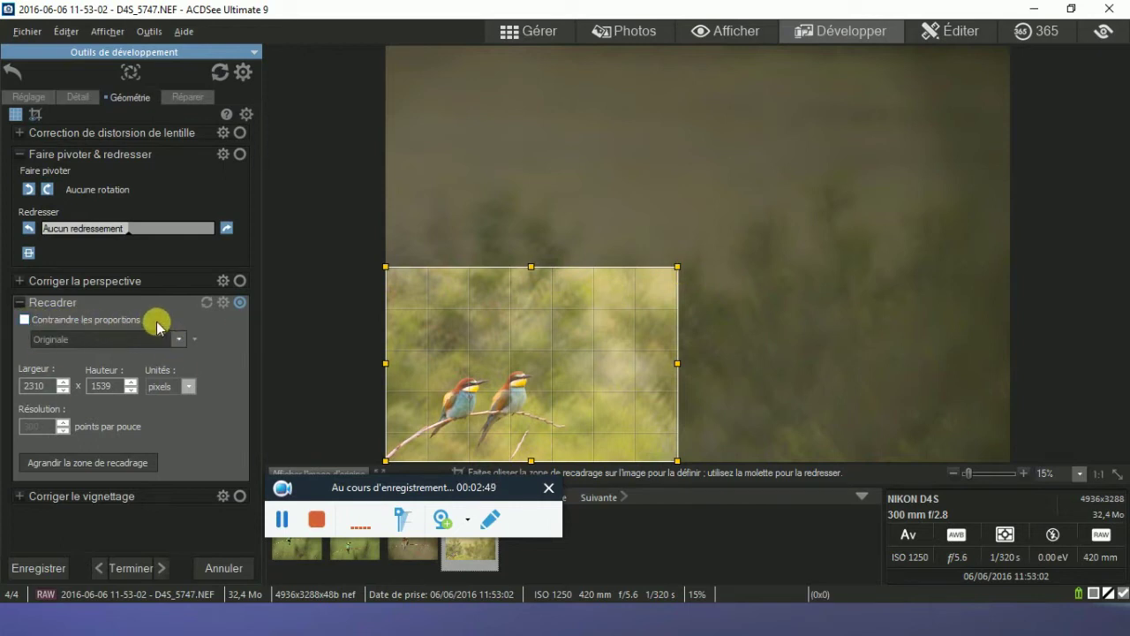
left_click_drag(692, 270, 952, 349)
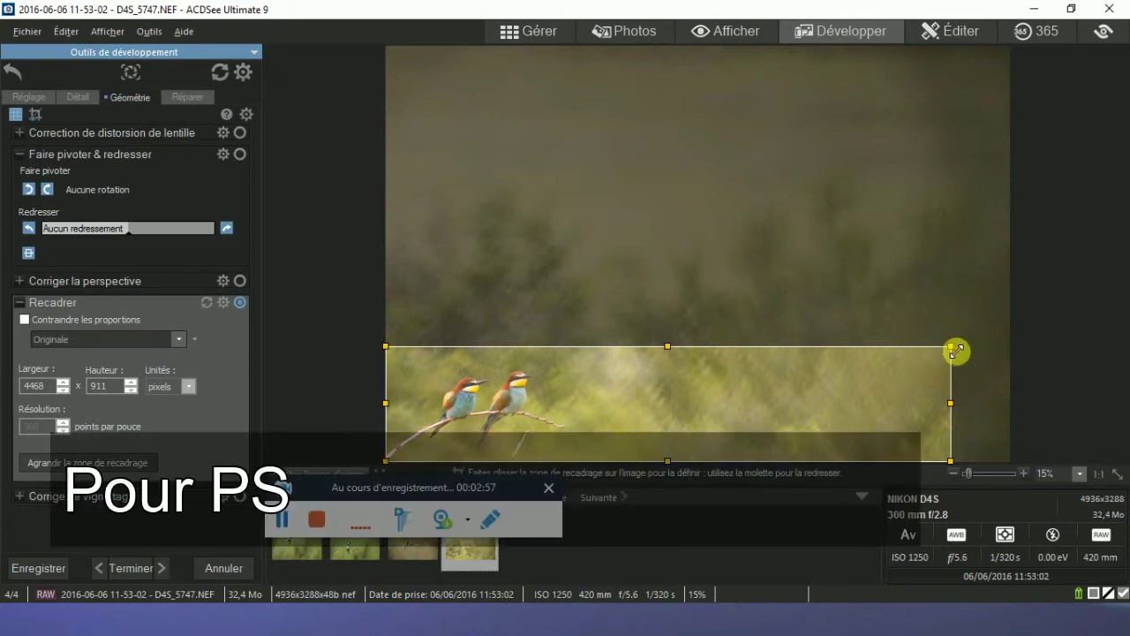
mouse_move(951, 346)
left_mouse_down()
mouse_move(805, 216)
mouse_move(598, 147)
left_mouse_up()
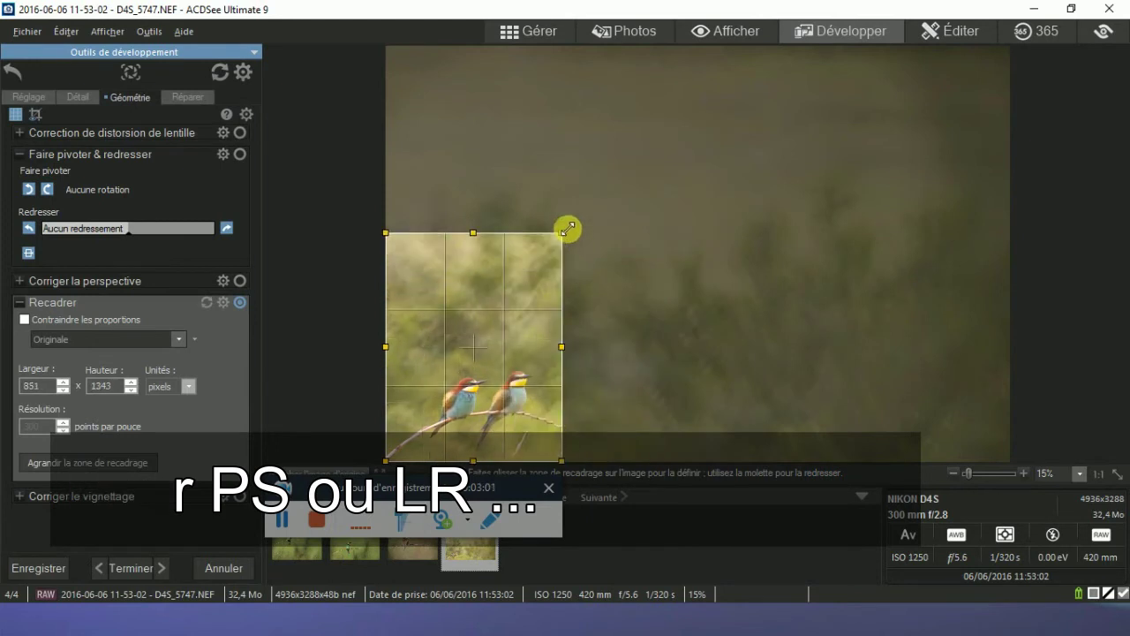
mouse_move(598, 147)
left_mouse_down()
mouse_move(557, 325)
mouse_move(567, 344)
mouse_move(595, 344)
mouse_move(643, 322)
left_mouse_up()
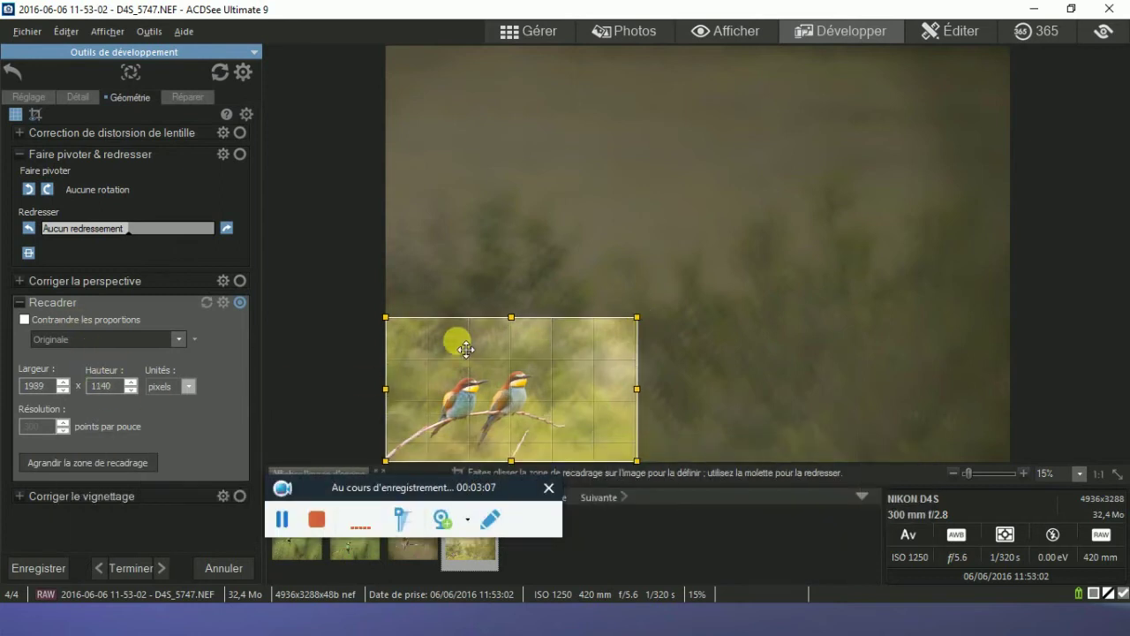
Relock original proportions, shift the crop box slightly left and apply the crop.
left_click(25, 319)
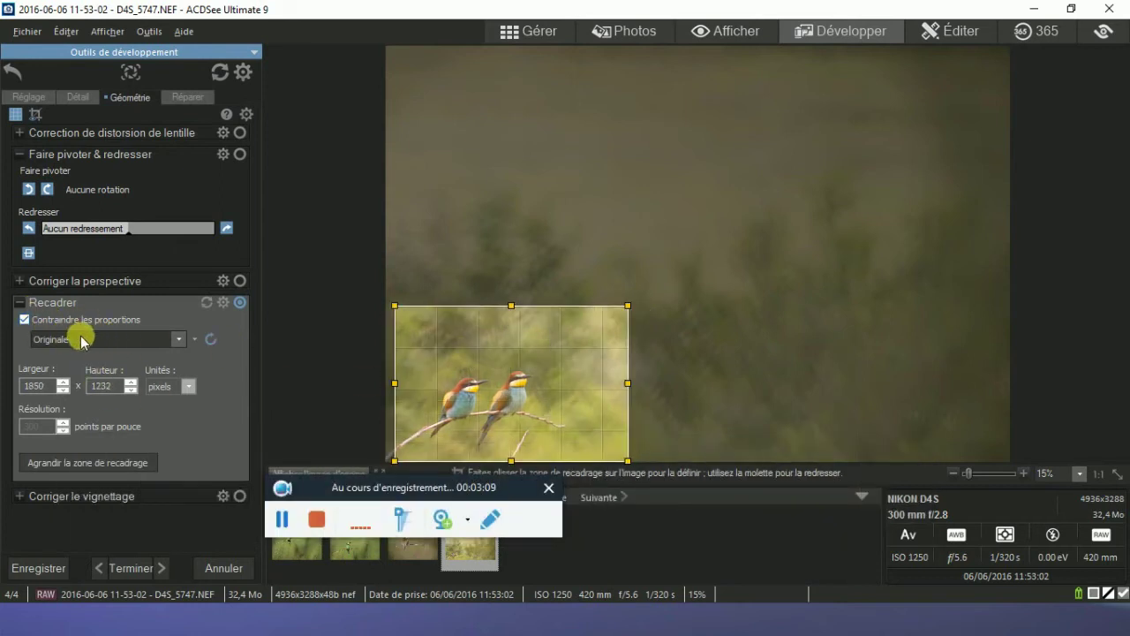
left_click_drag(433, 345, 425, 349)
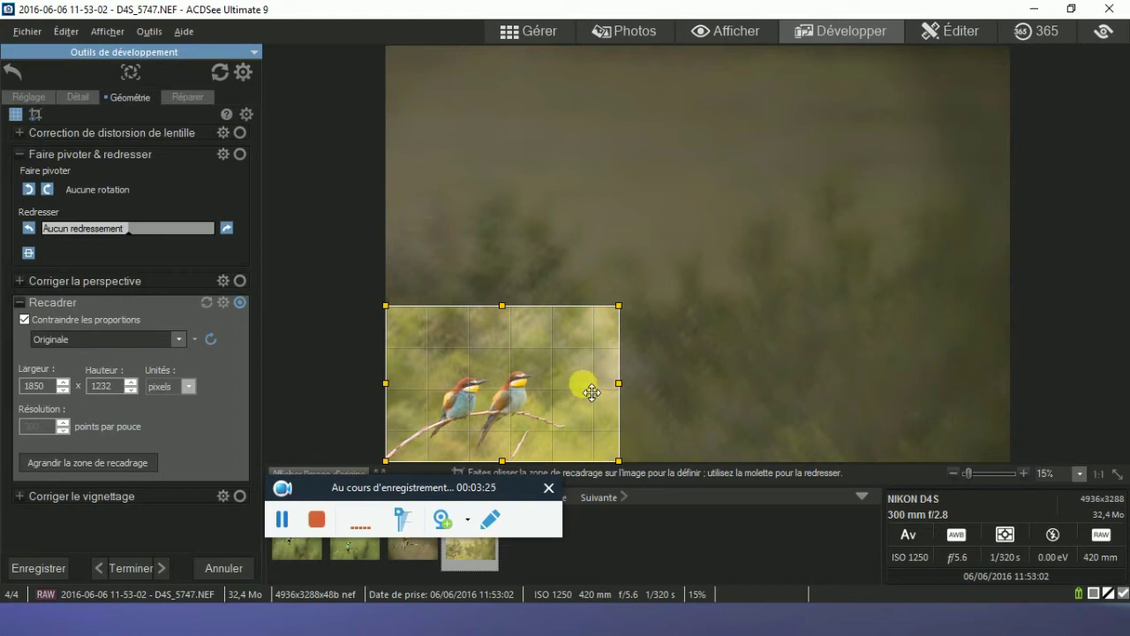
double_click(585, 385)
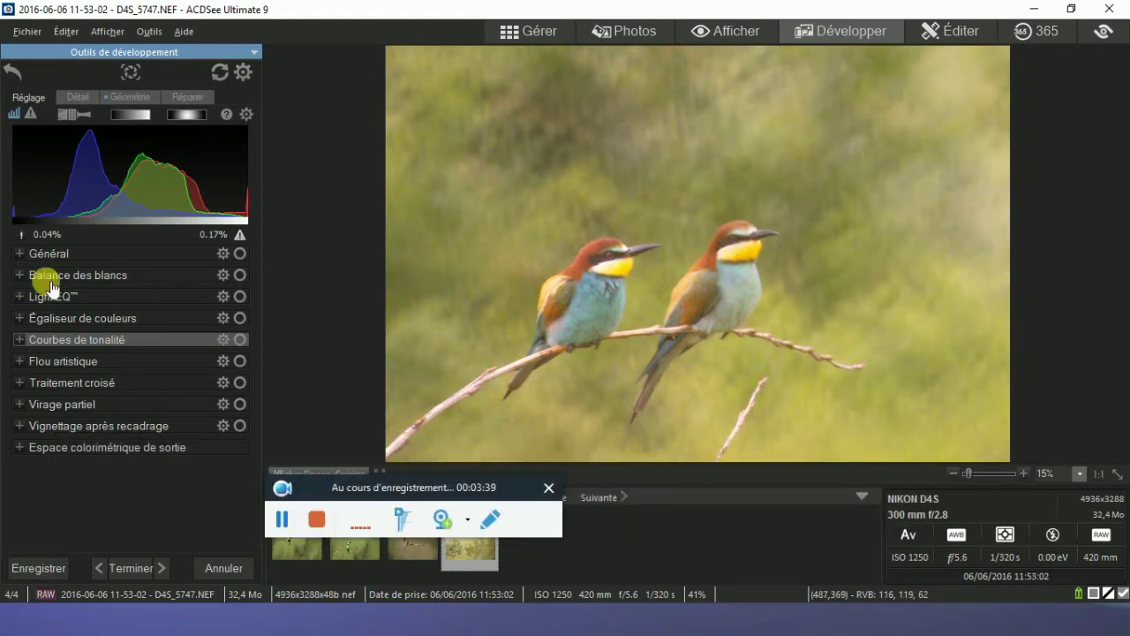
In Général adjustments, set Clarté to 100 and Vivacité to -12.
left_click(19, 253)
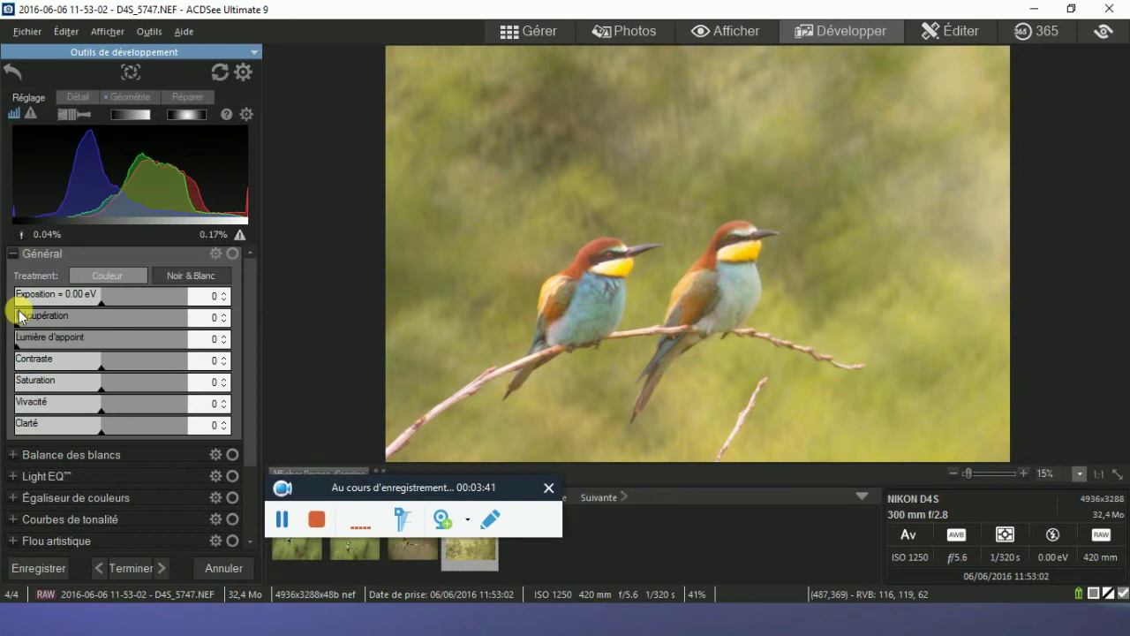
left_click_drag(121, 424, 187, 424)
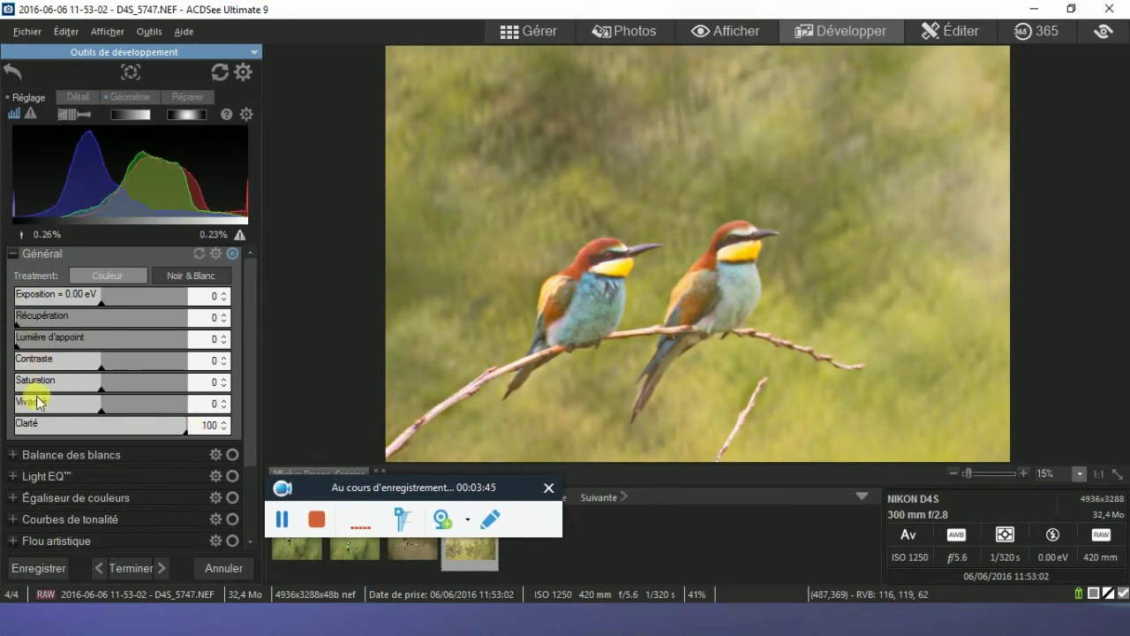
left_click(83, 412)
left_click(89, 408)
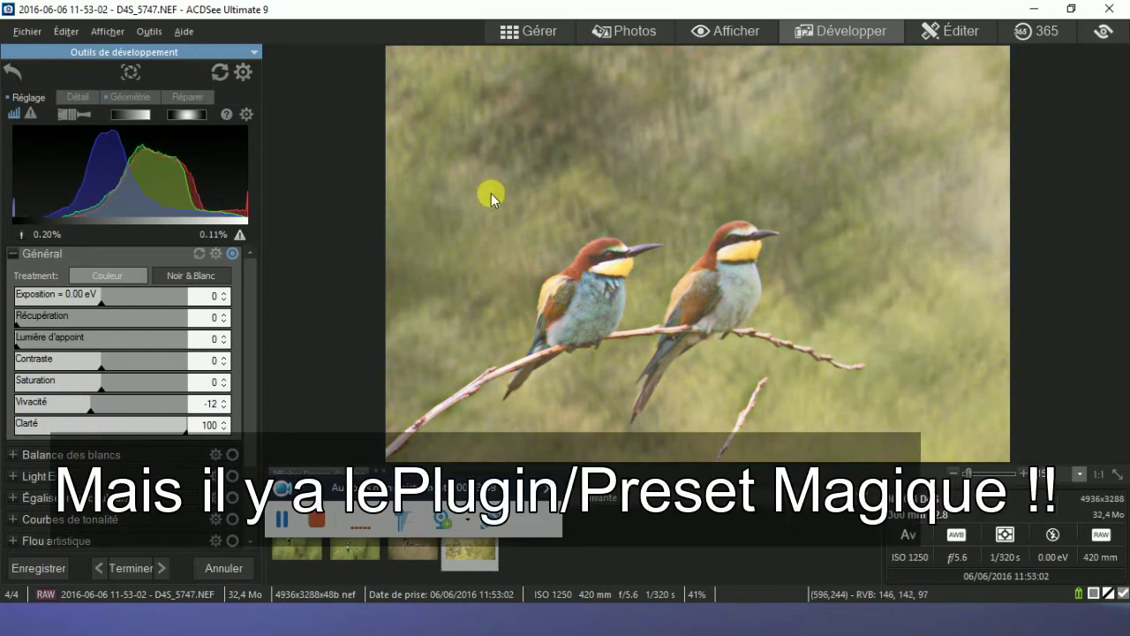
left_click(64, 578)
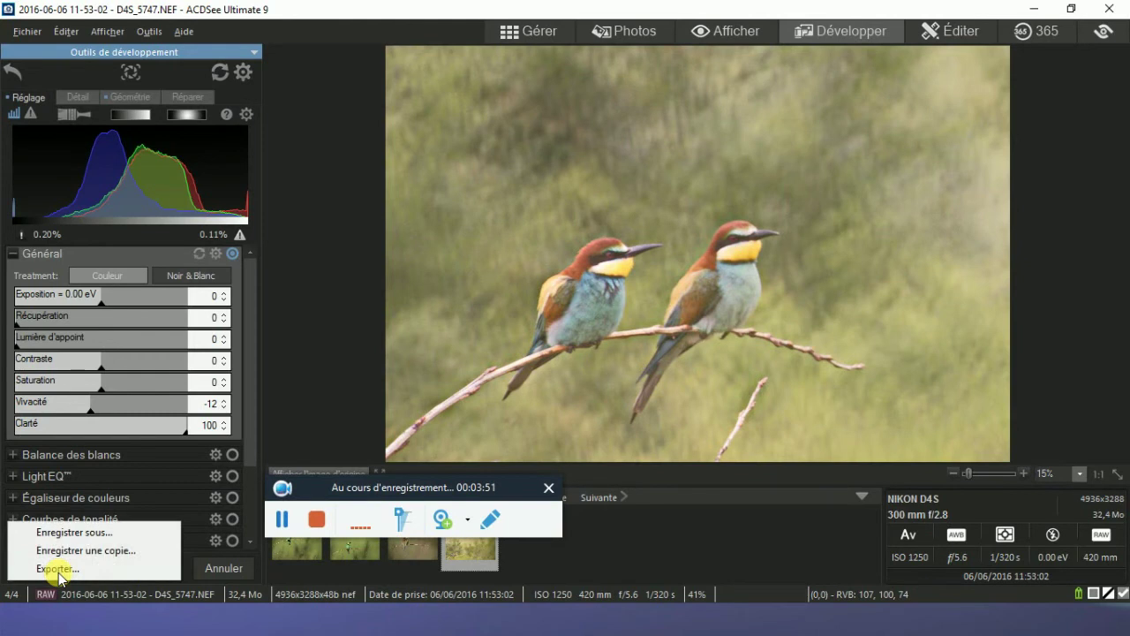
left_click(88, 532)
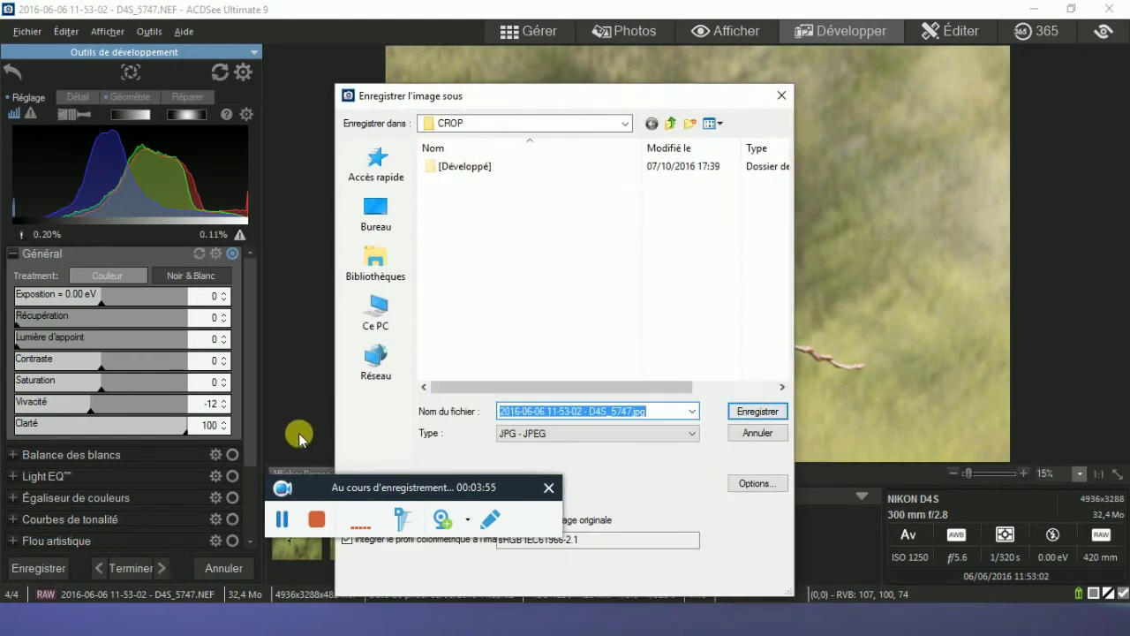
left_click(507, 433)
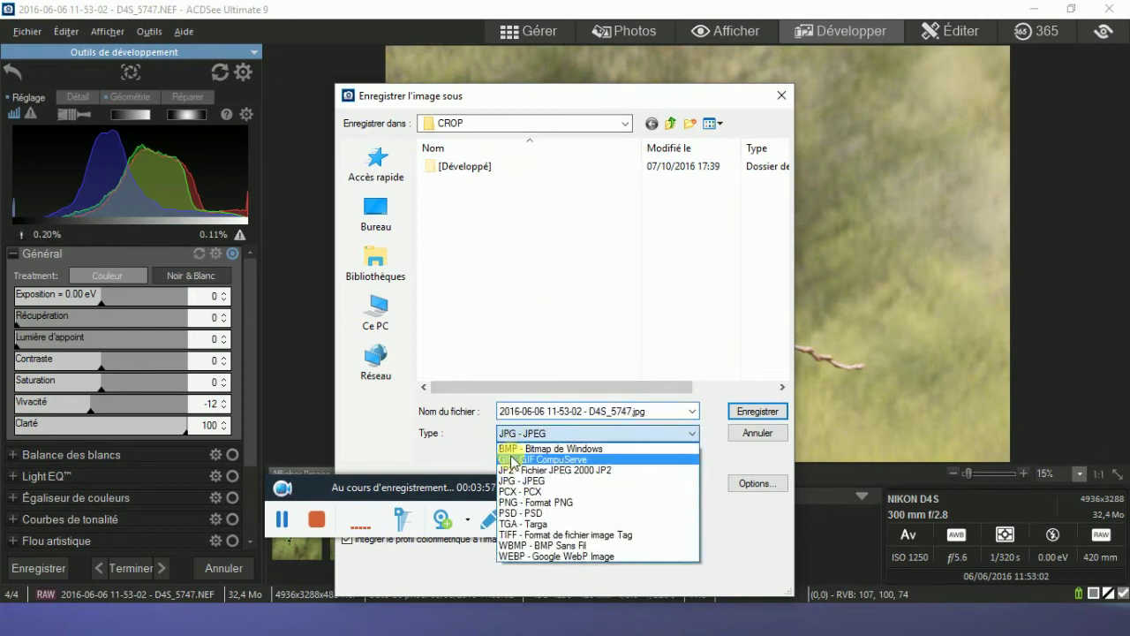
left_click(517, 535)
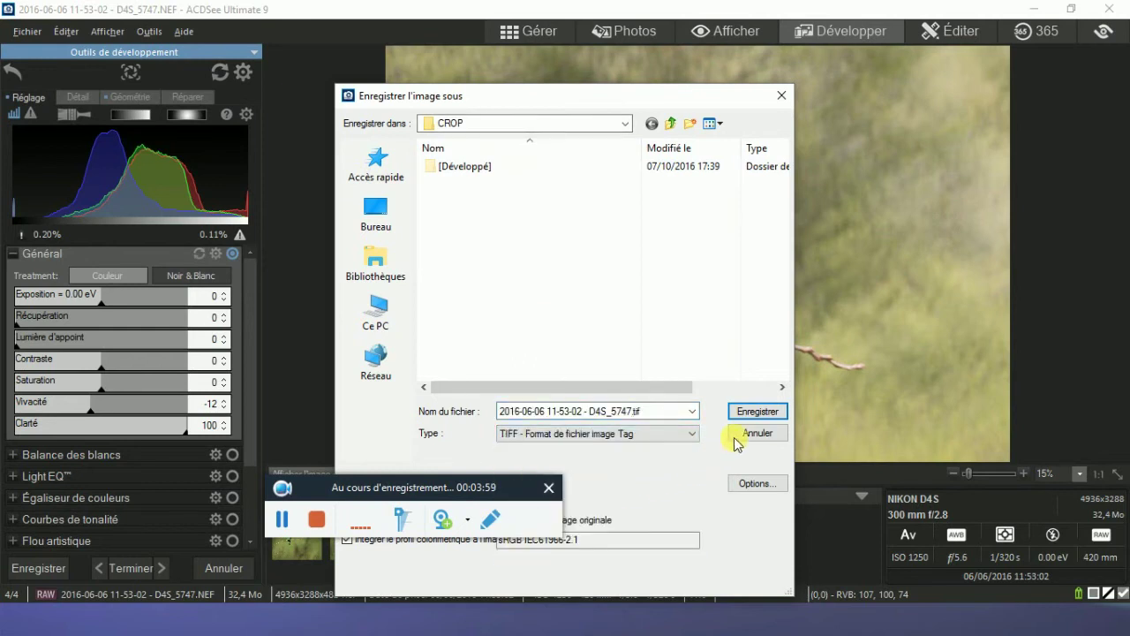
left_click(757, 410)
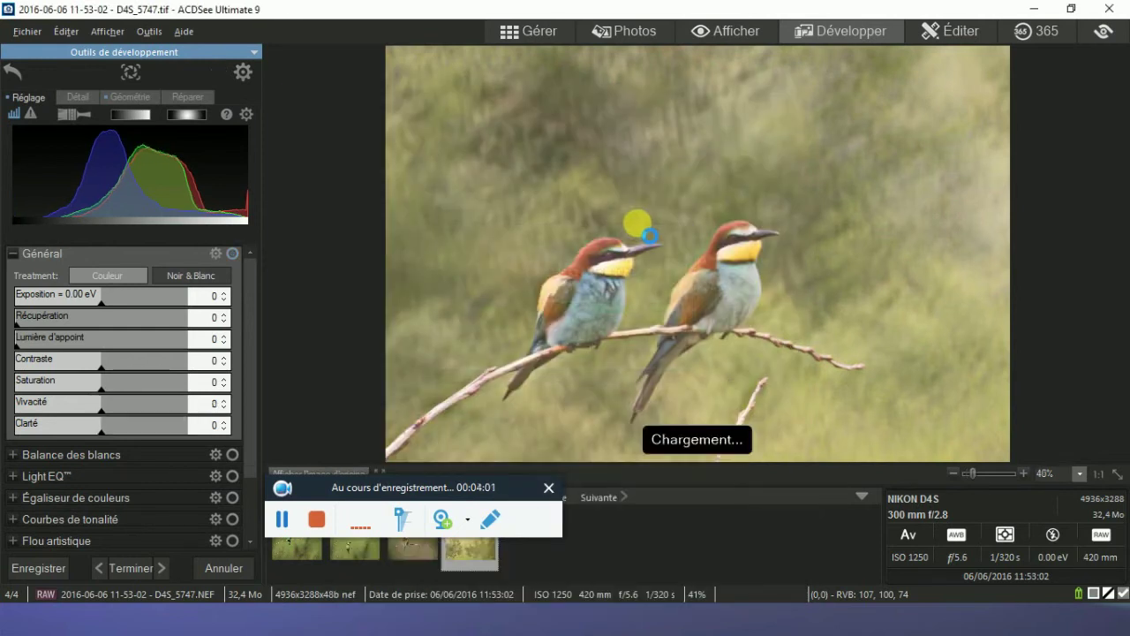
Inspect the saved TIFF at 100% on the left bird, then return to the CROP folder.
left_click(540, 31)
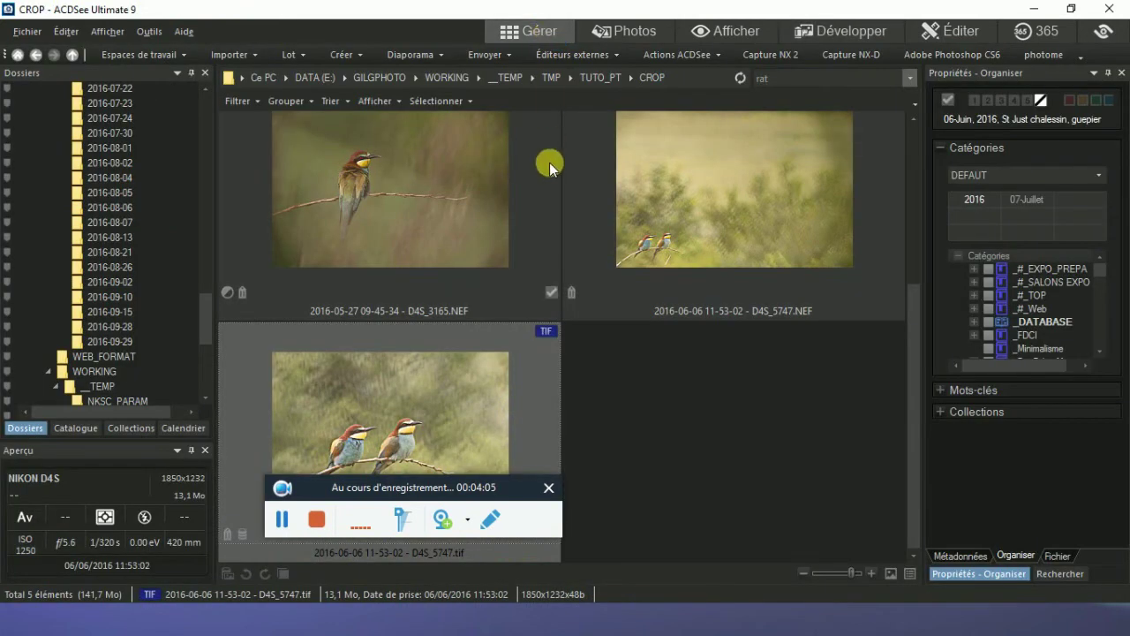
double_click(438, 421)
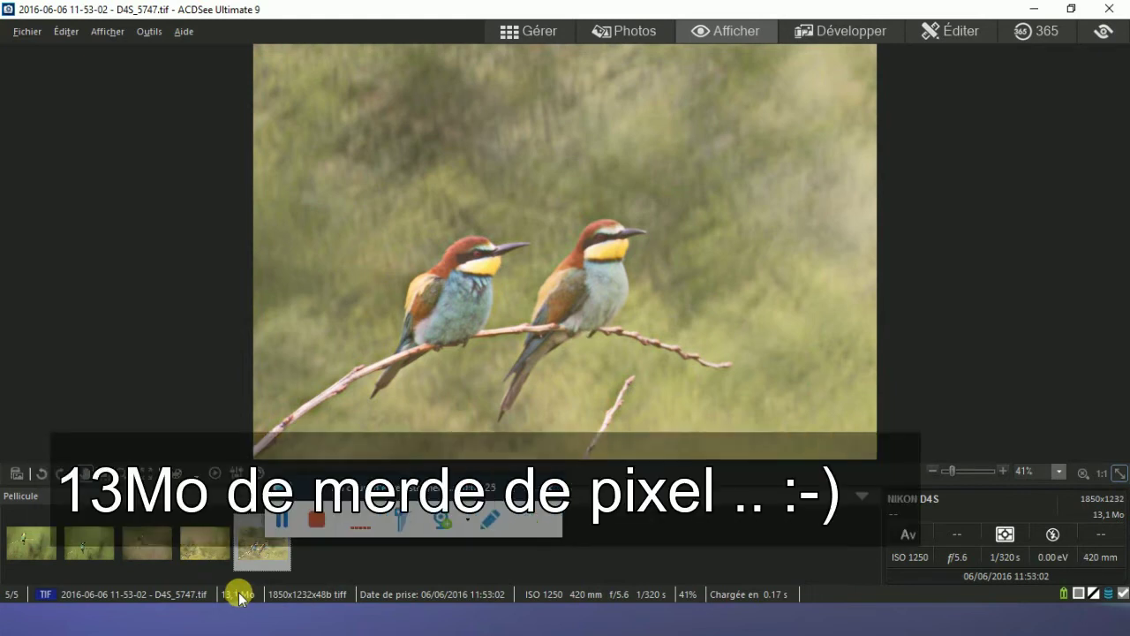
left_click(538, 343)
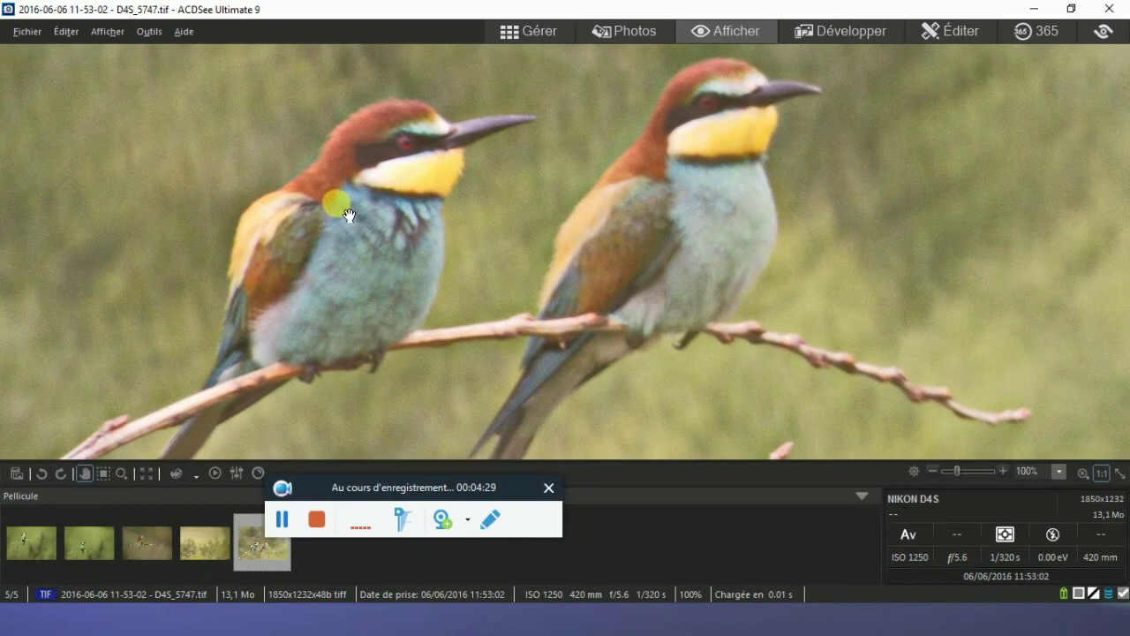
left_click(353, 243)
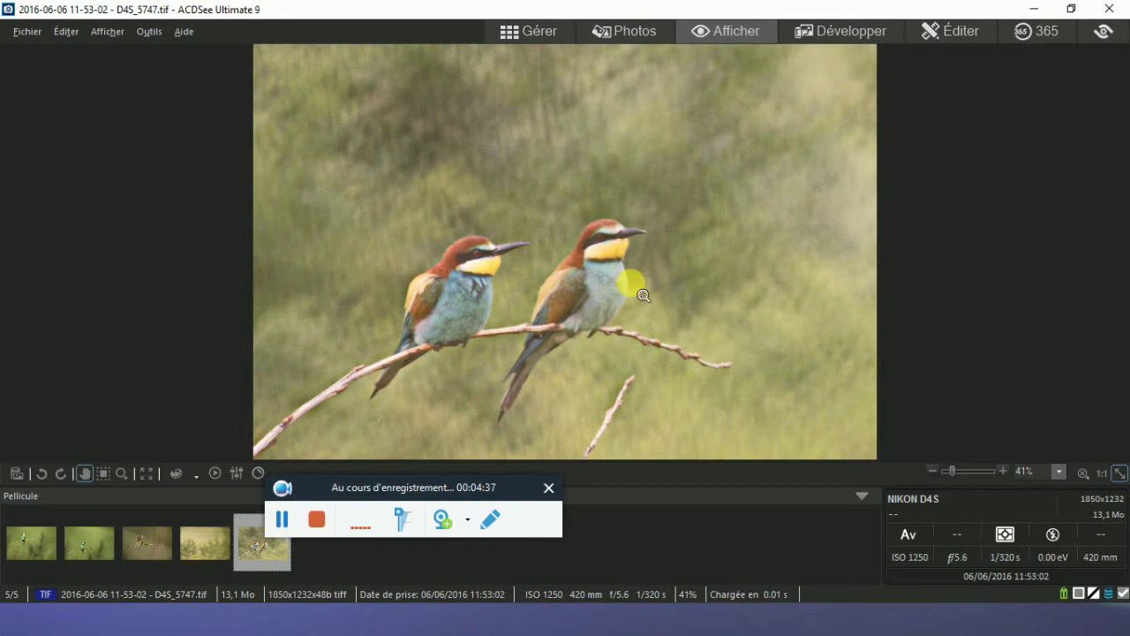
left_click(483, 278)
left_click(539, 34)
View the uncropped D4S_5747 NEF at 100% around the birds, then switch to its cropped TIFF.
left_click(680, 188)
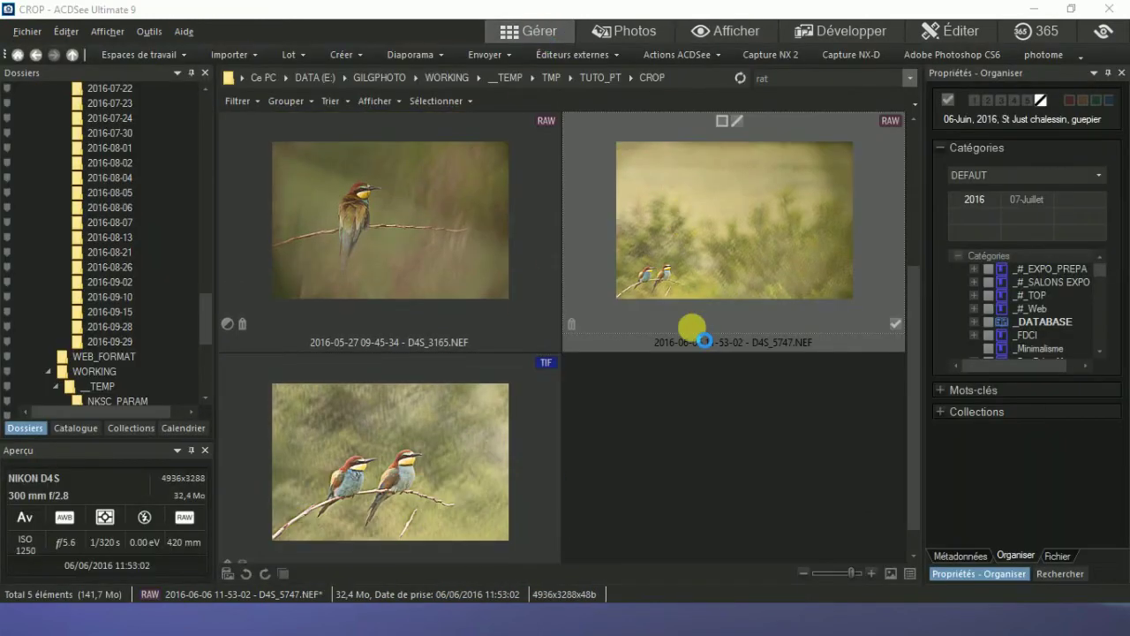
double_click(703, 339)
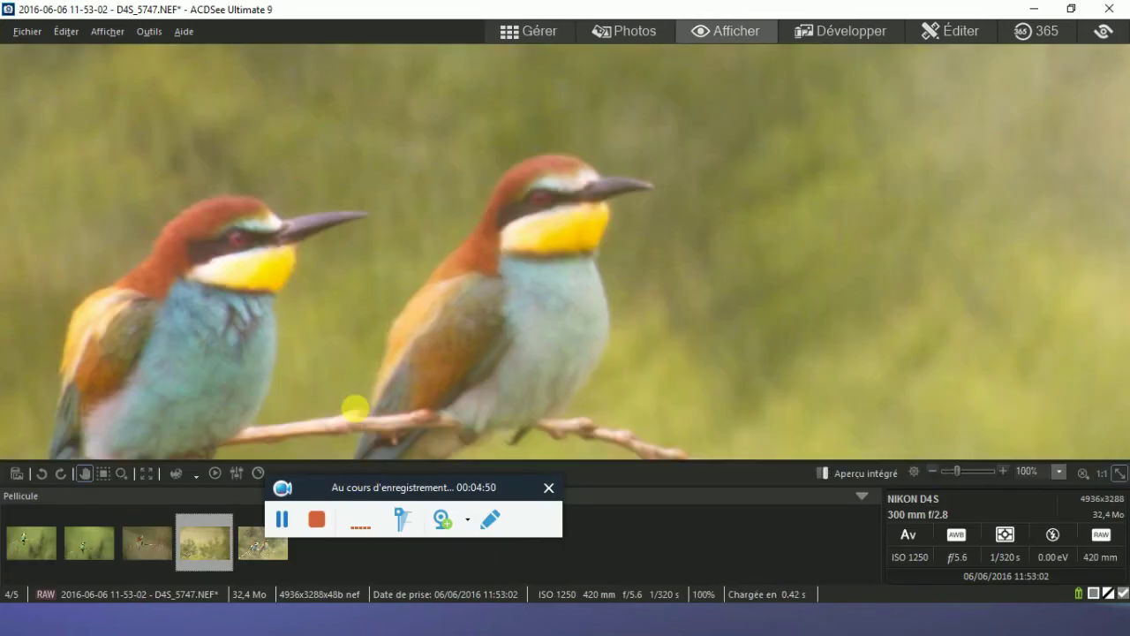
left_click(364, 417)
left_click_drag(368, 422, 524, 313)
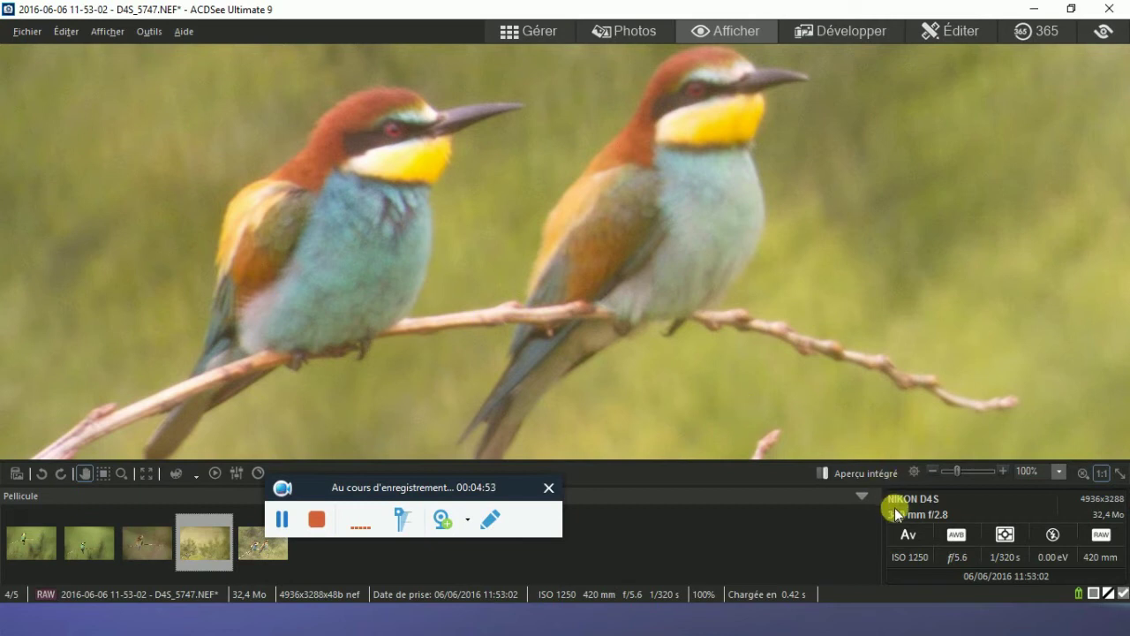
left_click(555, 270)
left_click(255, 549)
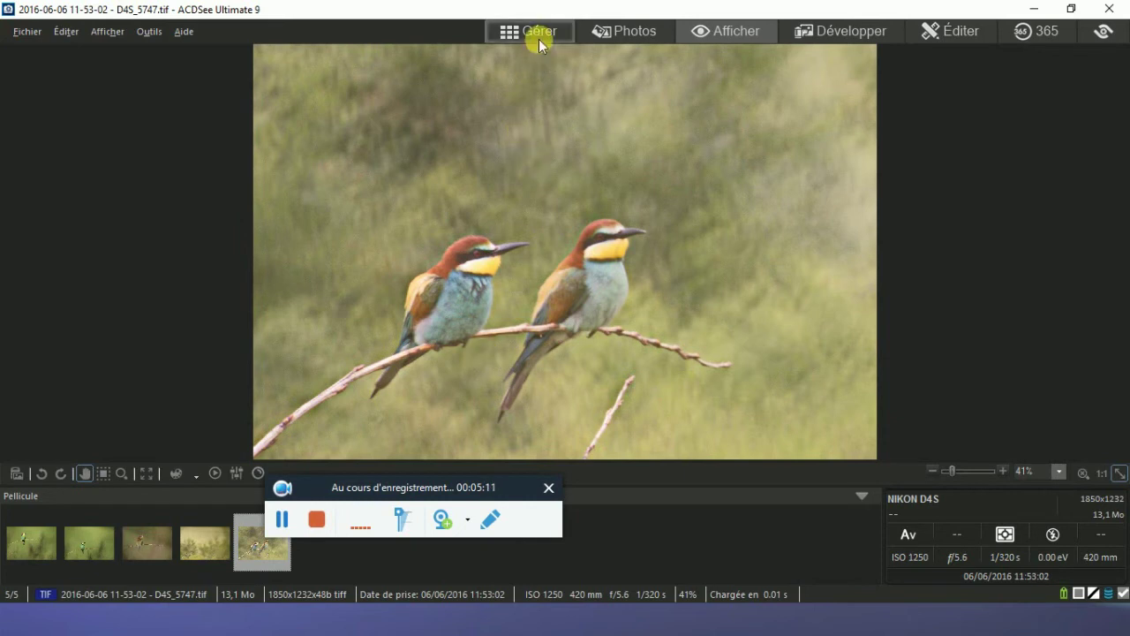
Delete the D4S_5747 NEF and TIF files from the CROP folder.
left_click(539, 39)
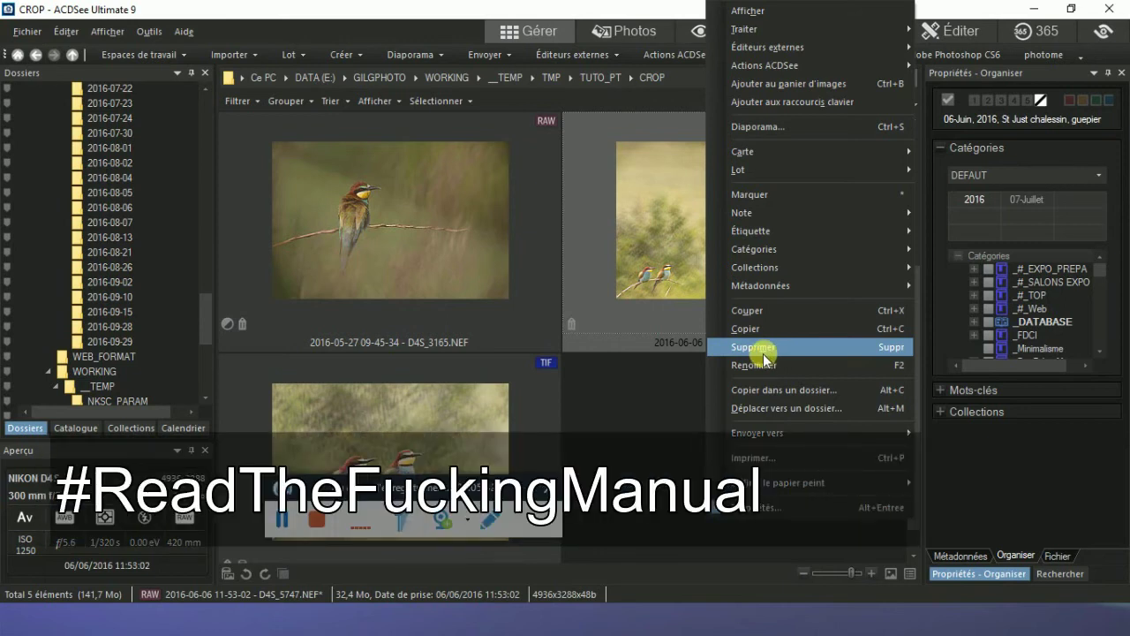
left_click(763, 350)
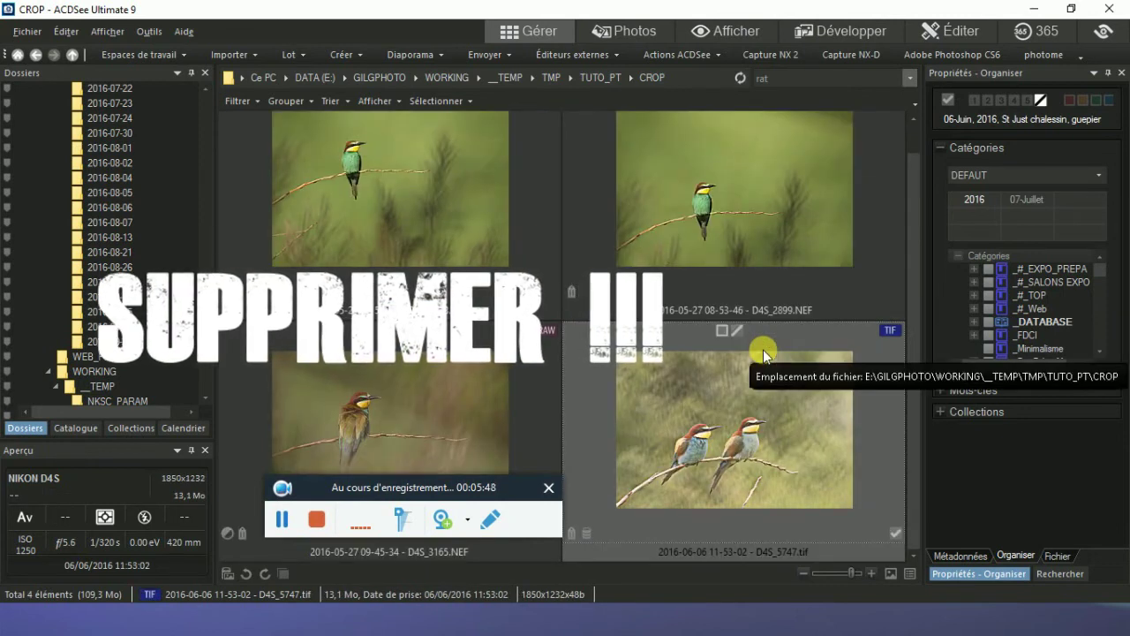
right_click(720, 433)
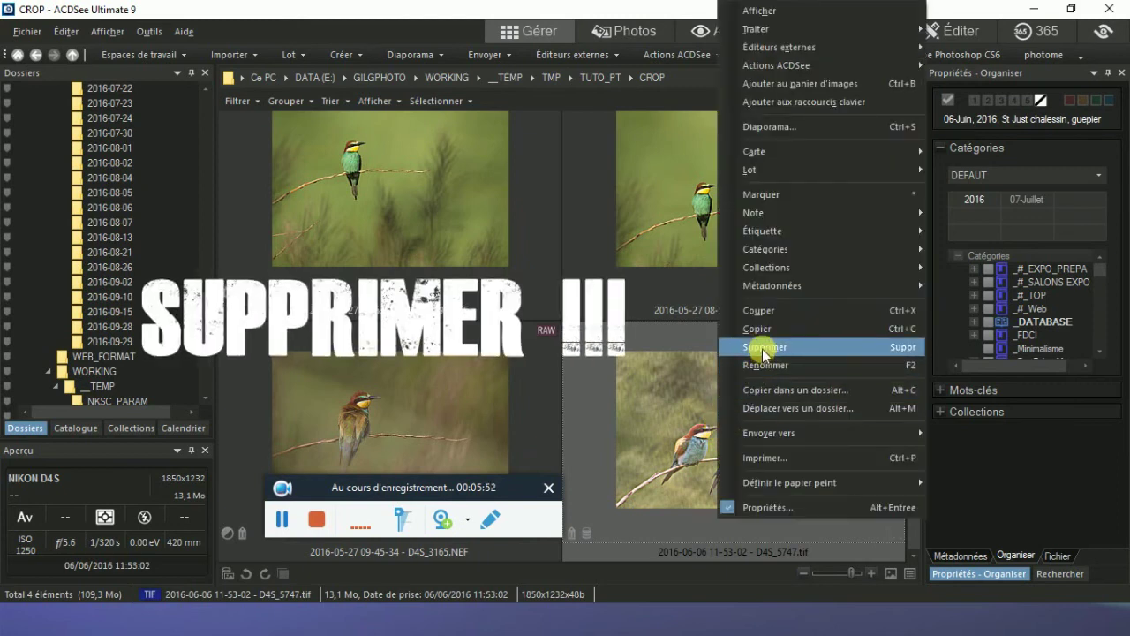
left_click(762, 349)
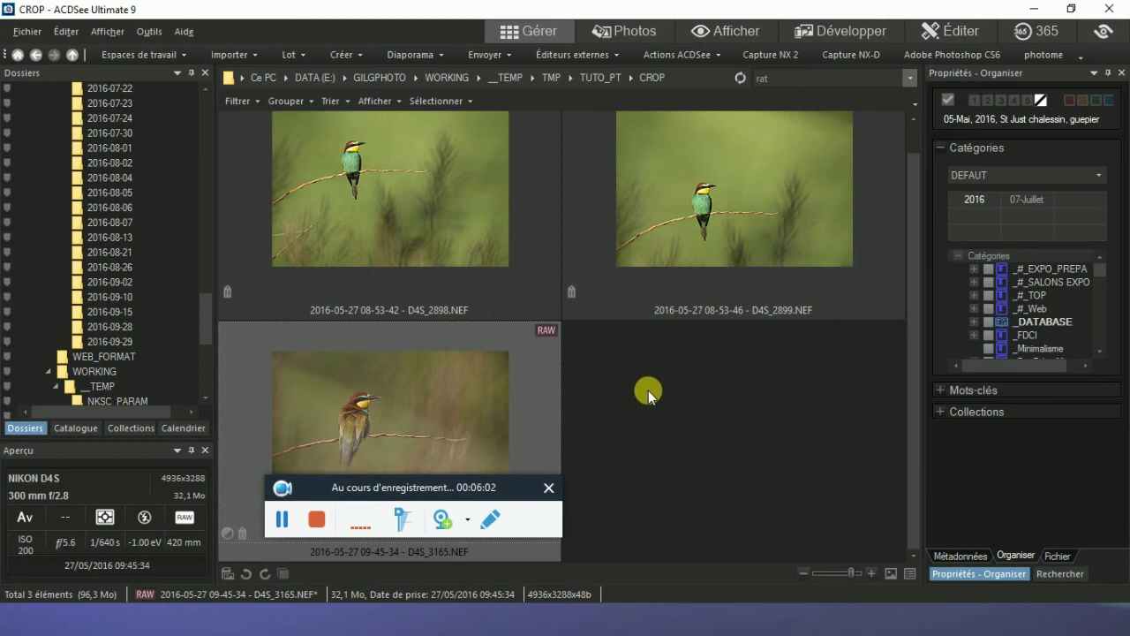
Open D4S_3165.NEF in Développer and raise the white balance Température to 6510 K.
double_click(441, 391)
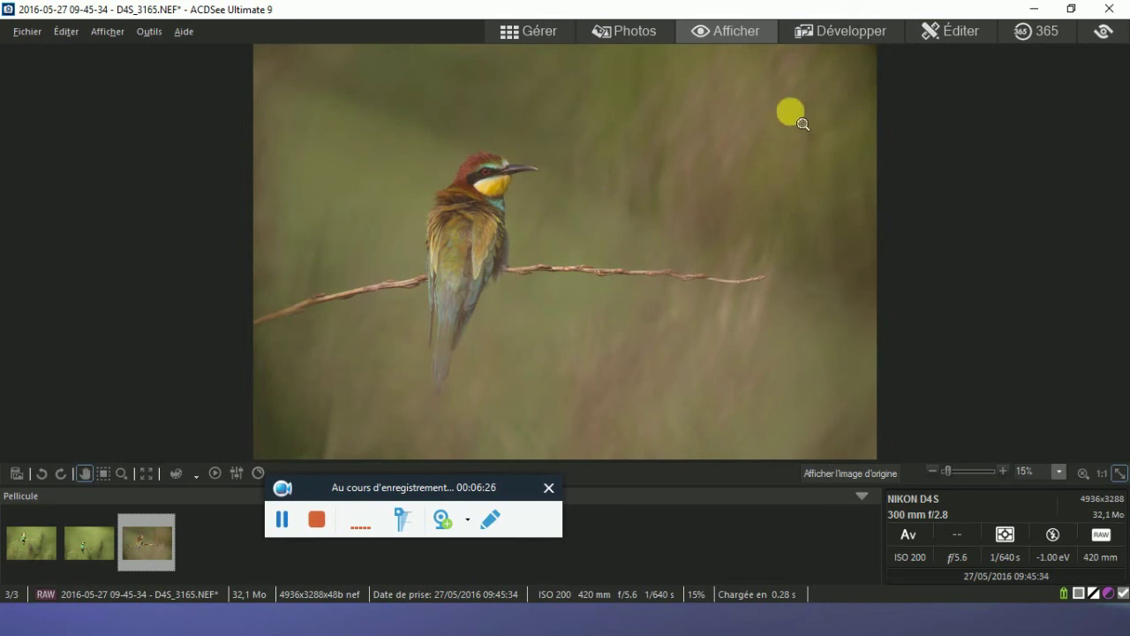
left_click(851, 34)
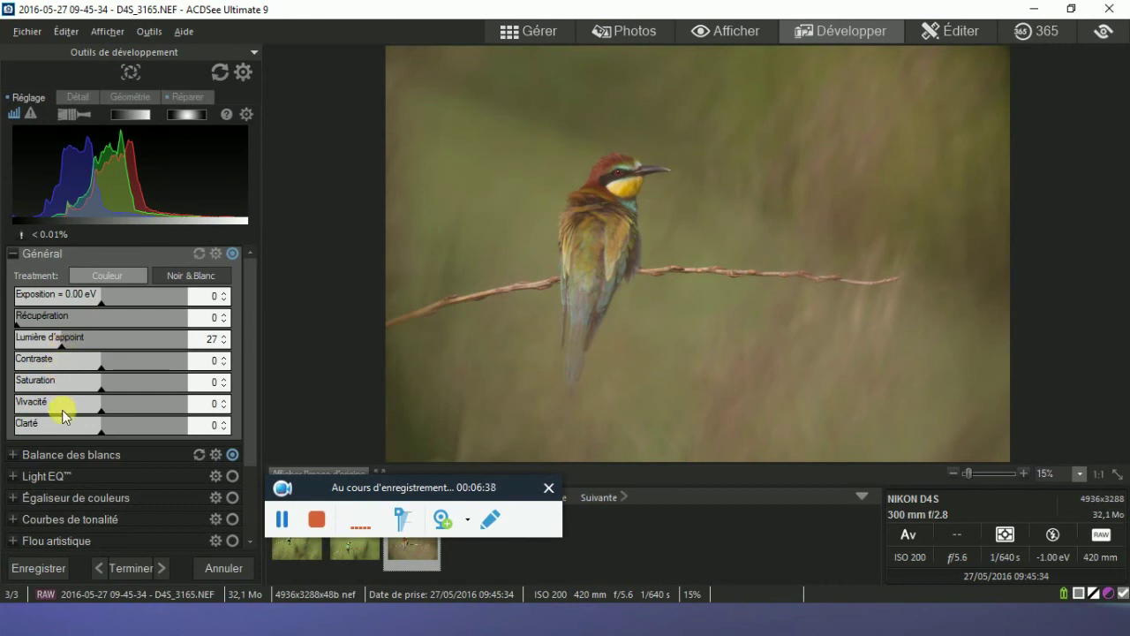
left_click(17, 459)
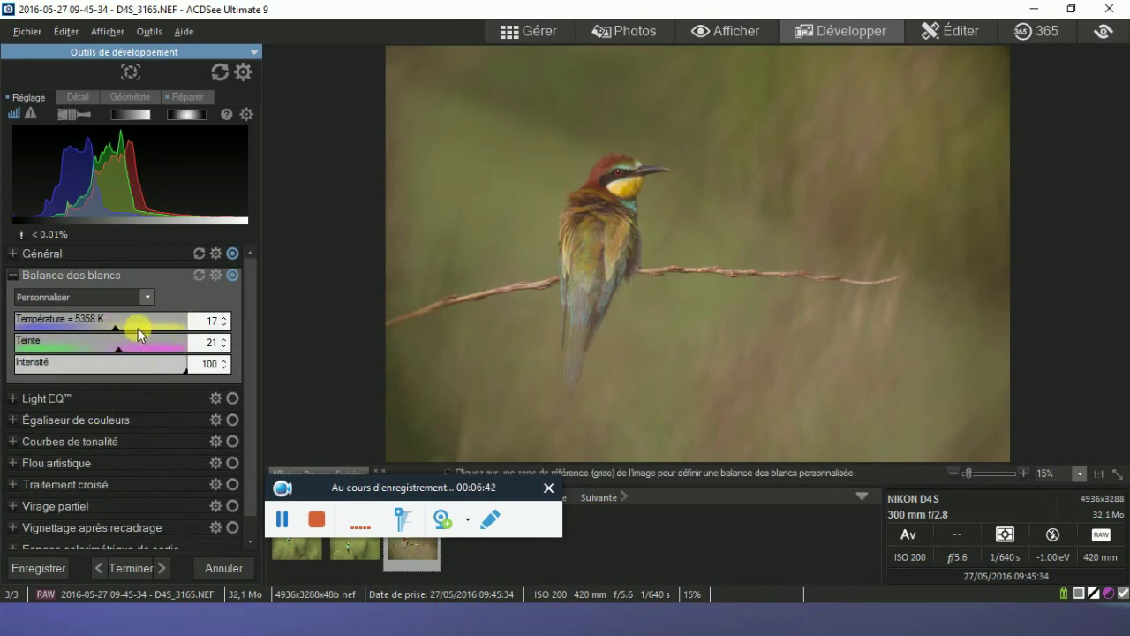
left_click(139, 328)
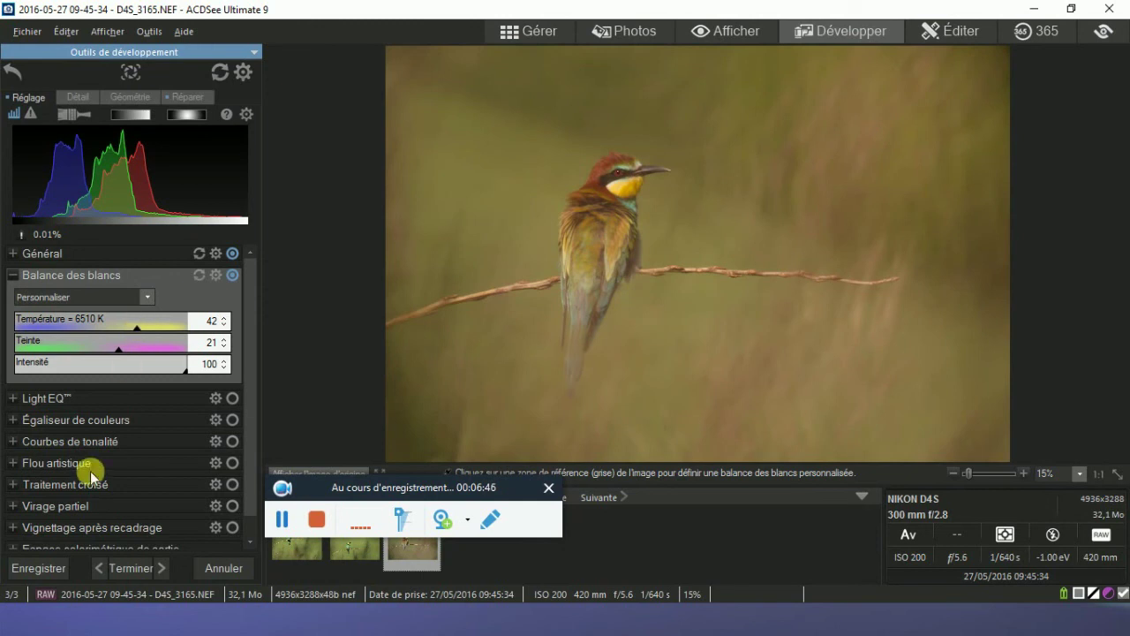
left_click(36, 567)
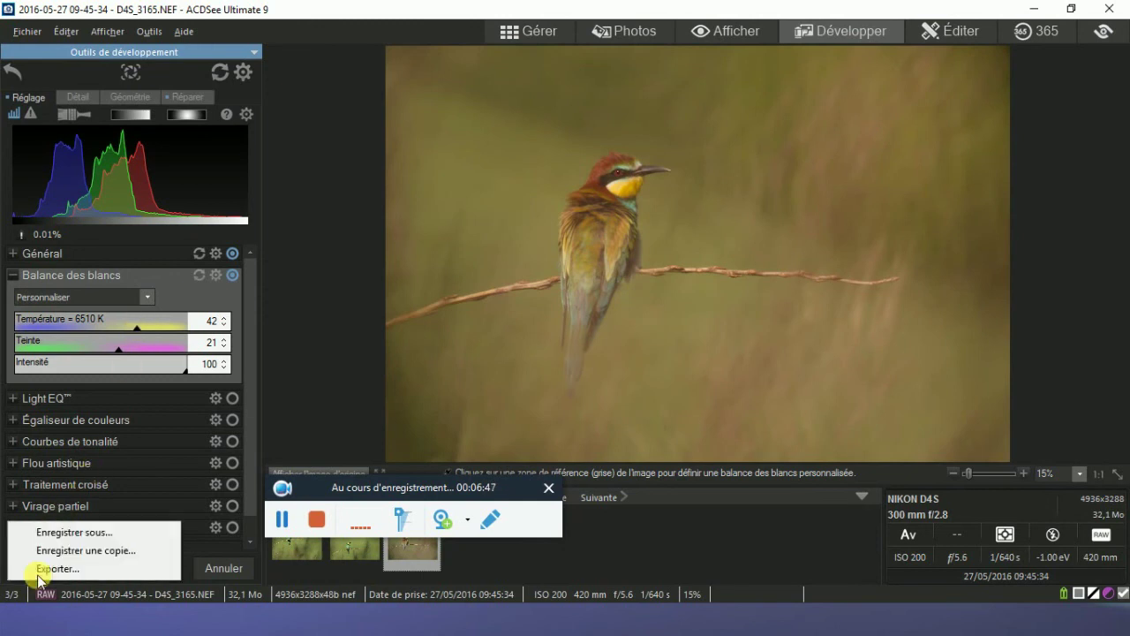
left_click(71, 530)
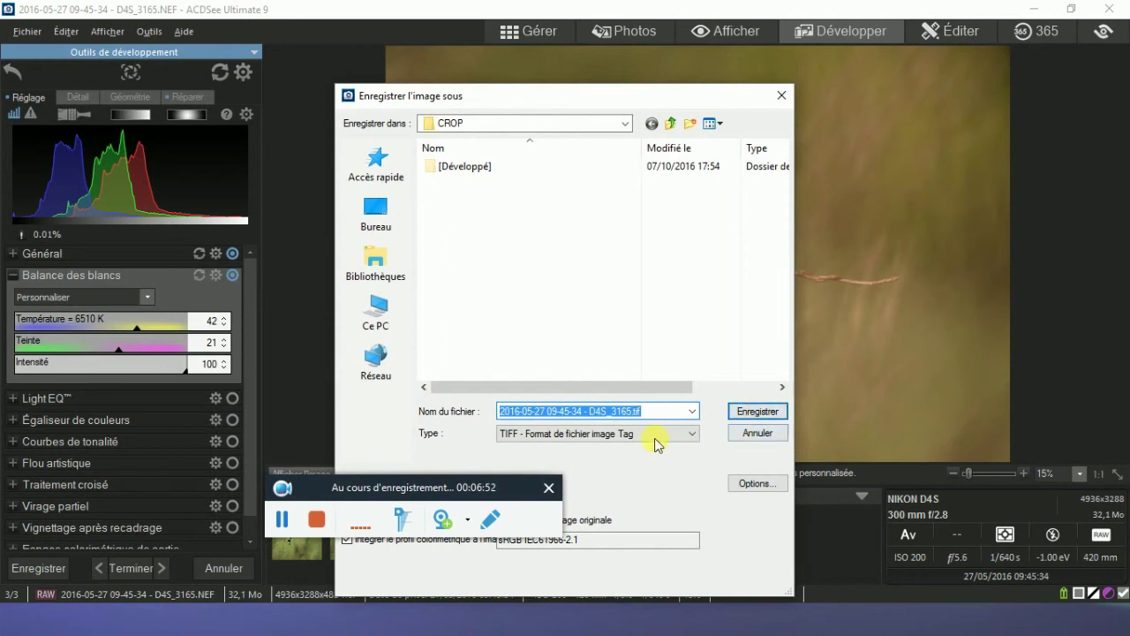
left_click(655, 436)
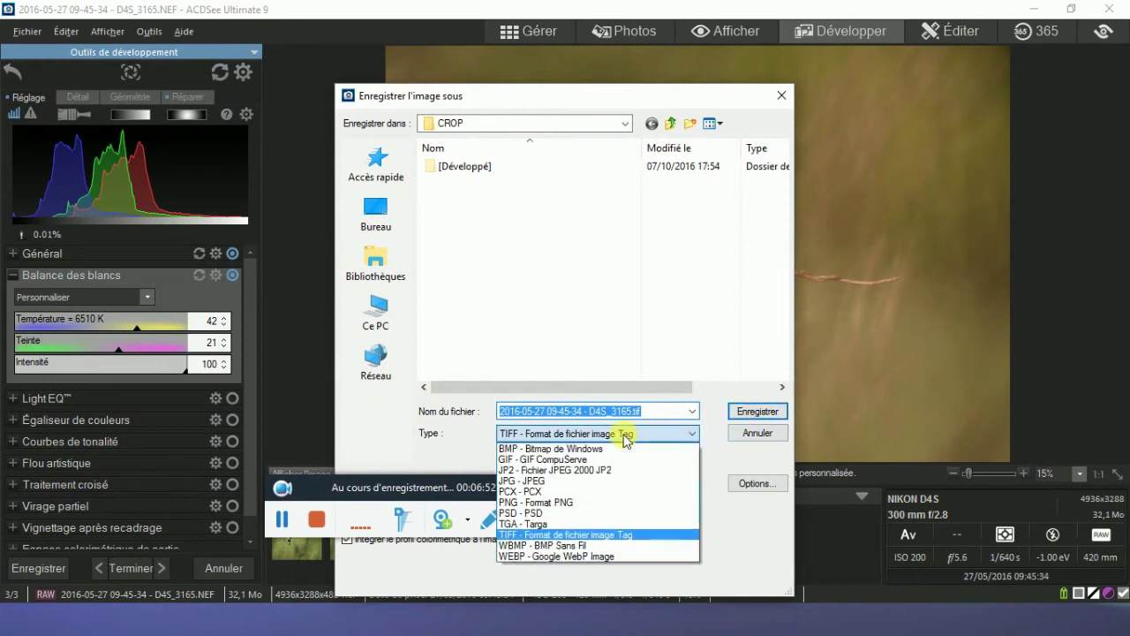
left_click(549, 481)
left_click(756, 411)
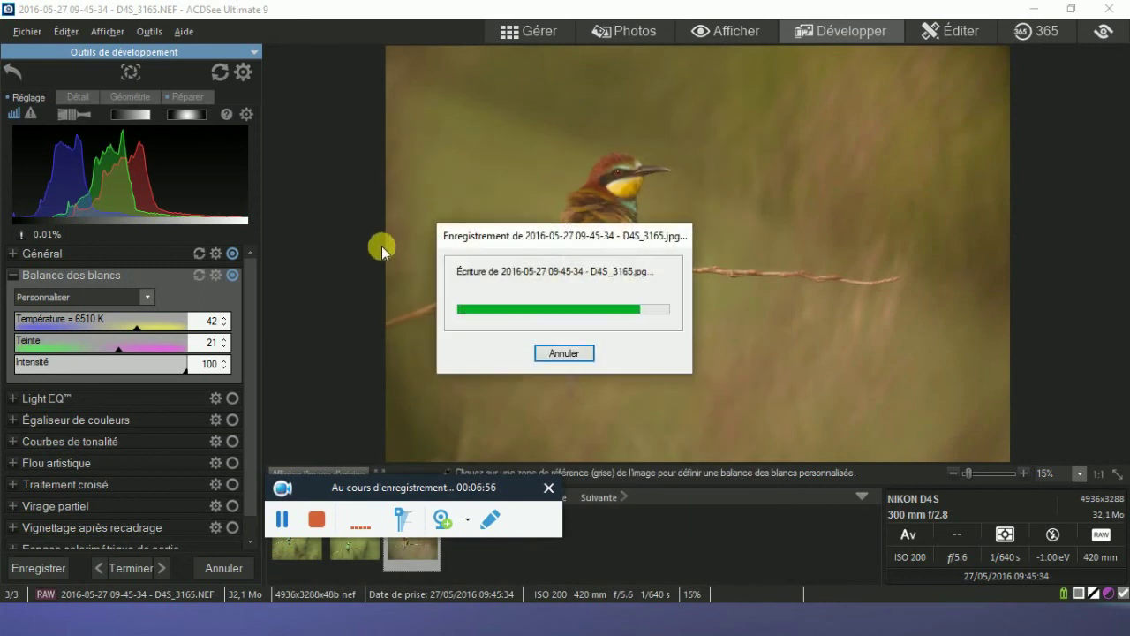
left_click(533, 34)
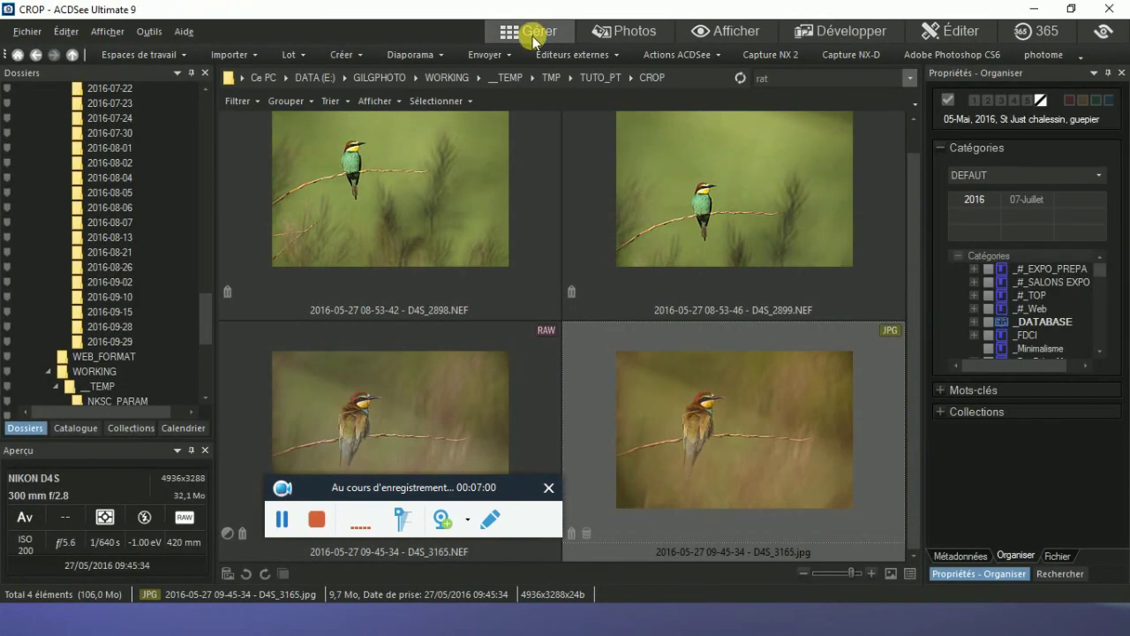
Open the D4S_3165 image, move on to its warmed JPG copy, and show it full screen.
left_click(472, 373)
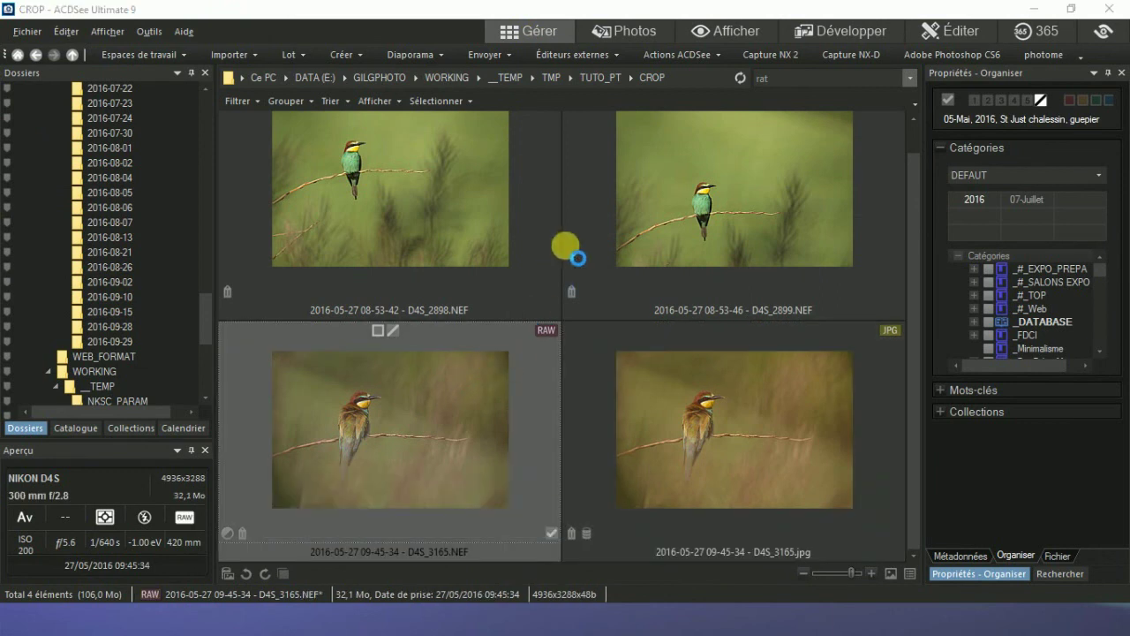
scroll(577, 257, "down", 1)
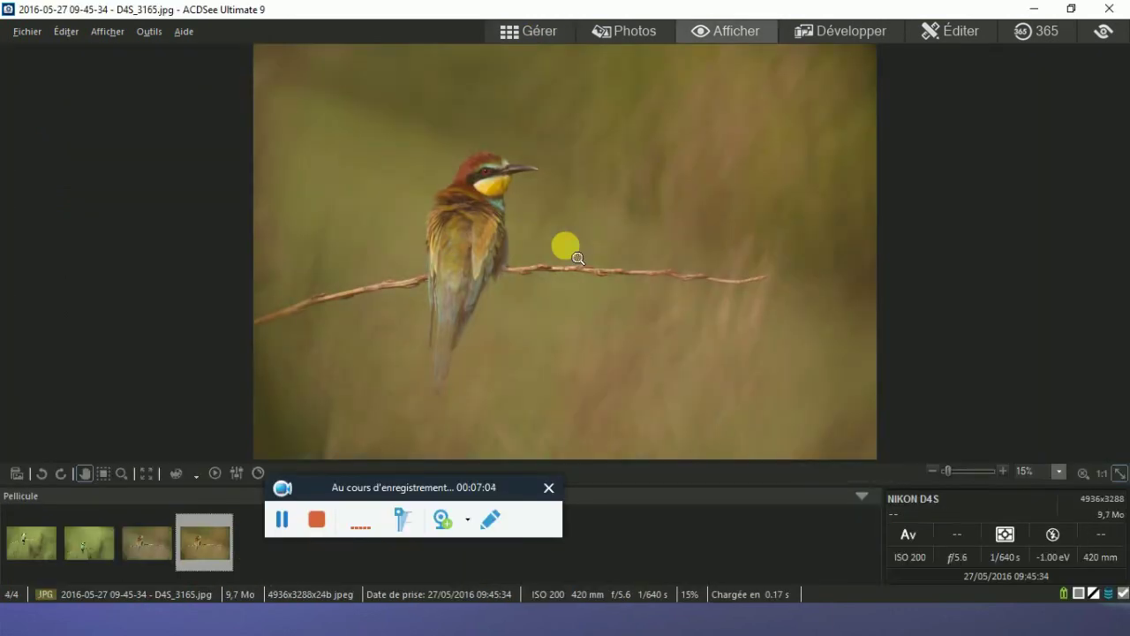
key("f")
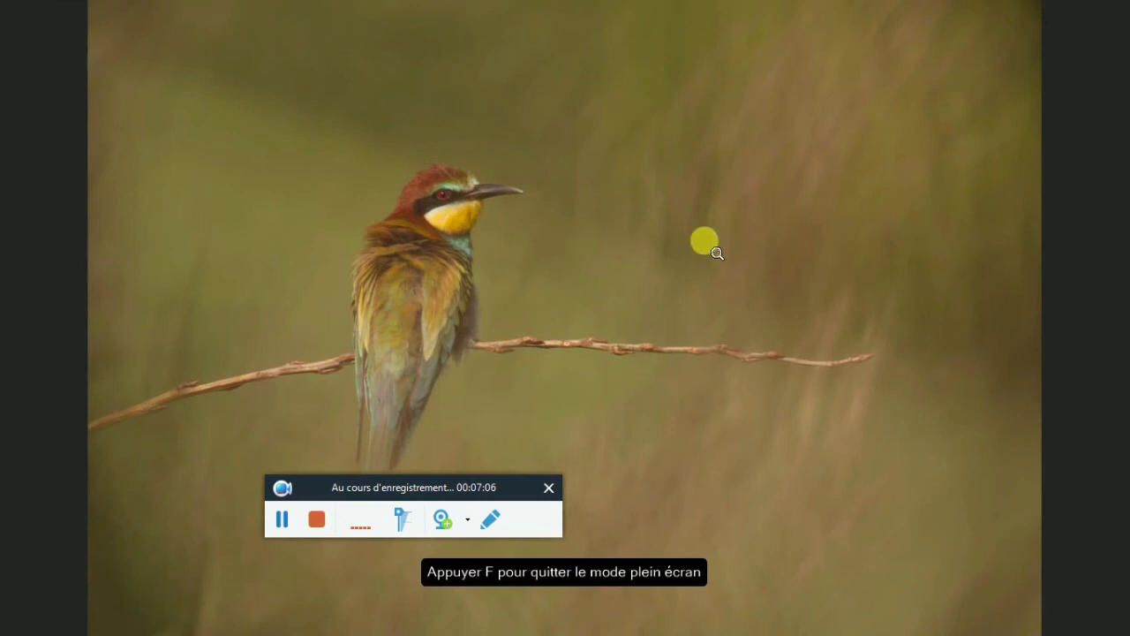